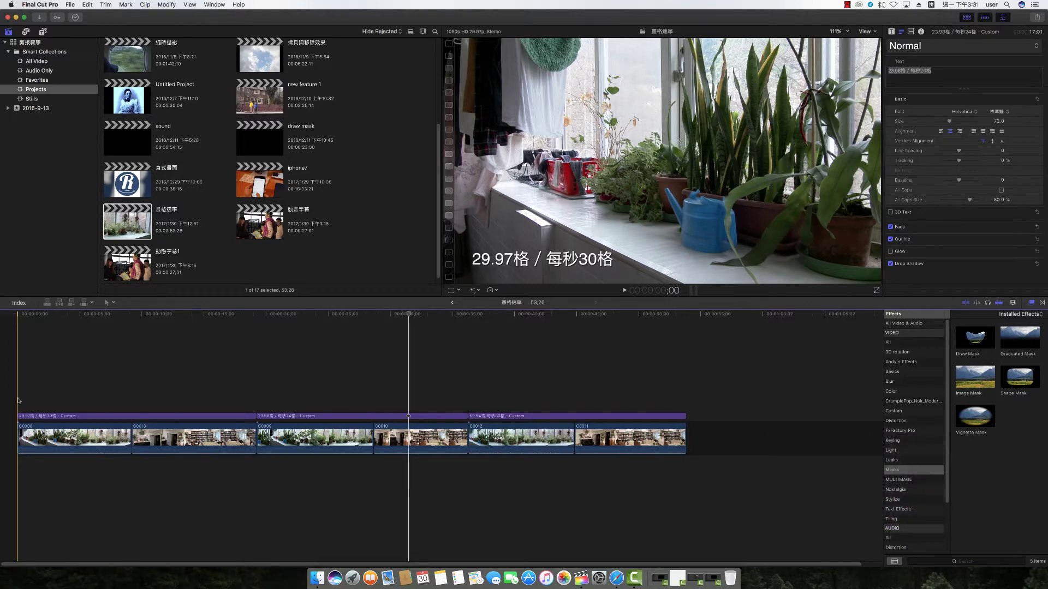
Step: Play the timeline from the start to compare the motion of the 29.97, 23.98 and 59.94 fps clips, then replay C0009
click(18, 401)
key(space)
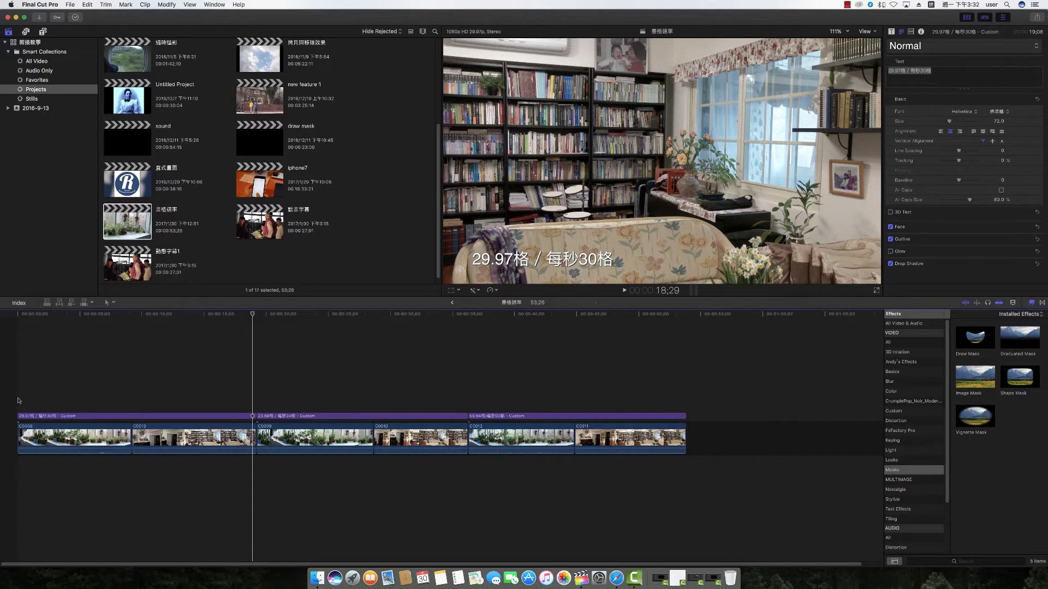
key(space)
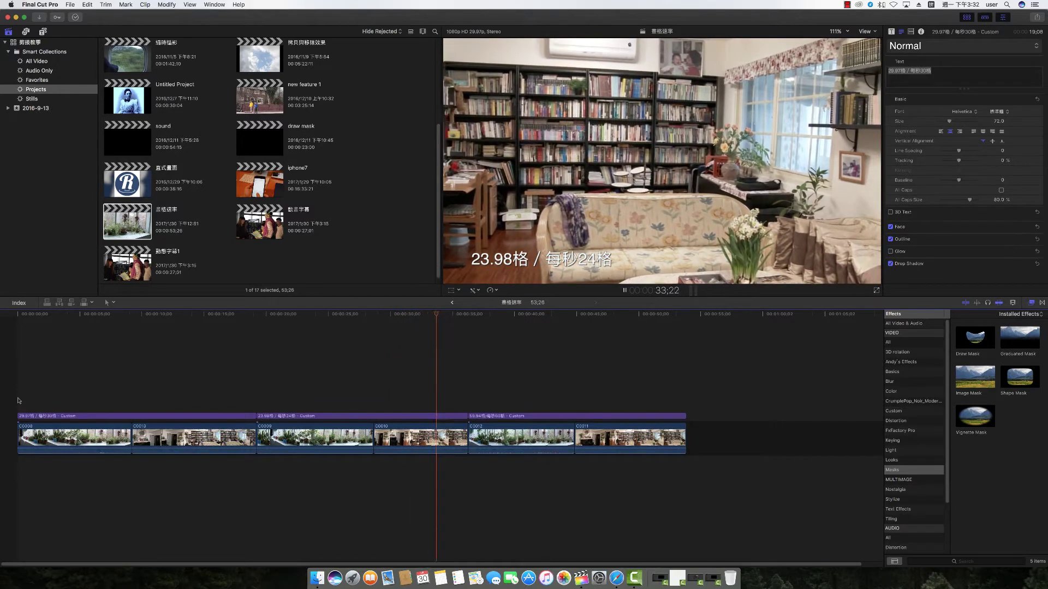
key(space)
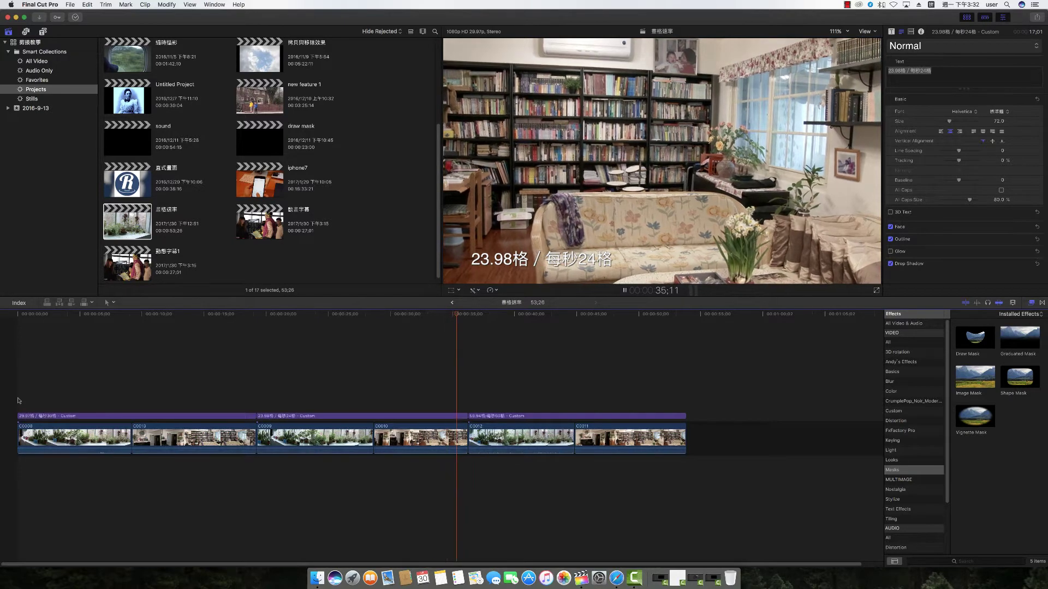
key(space)
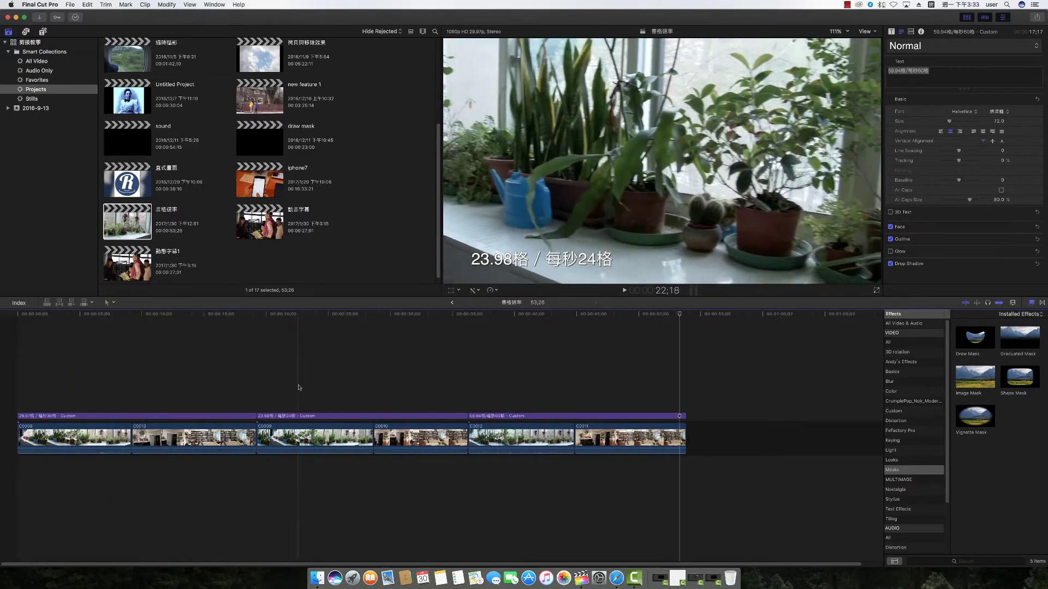
key(space)
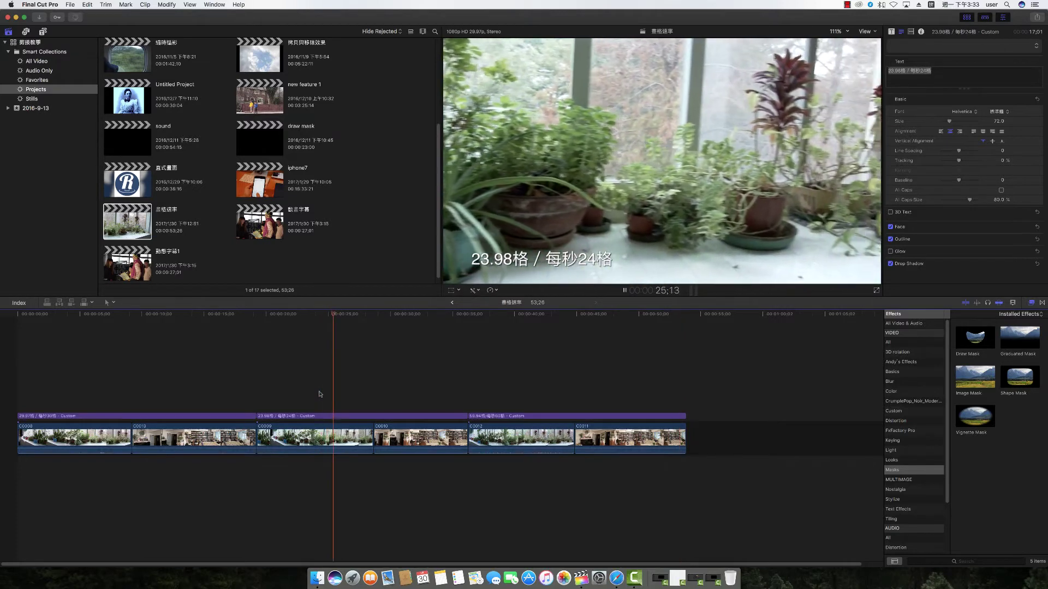
key(space)
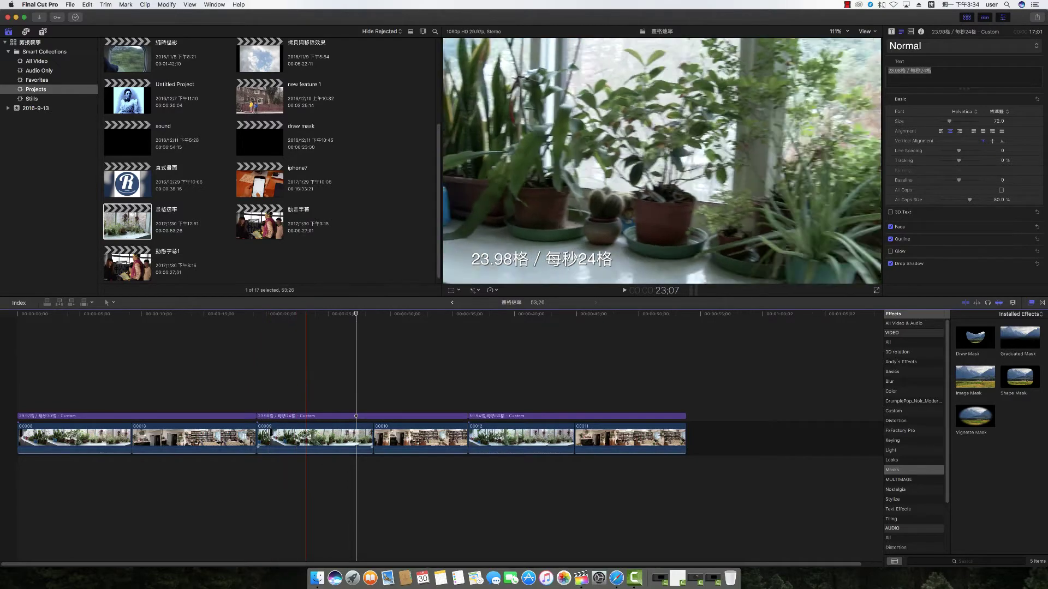
Step: Retime the 23.98 fps plant clip C0009 with Automatic Speed
click(283, 434)
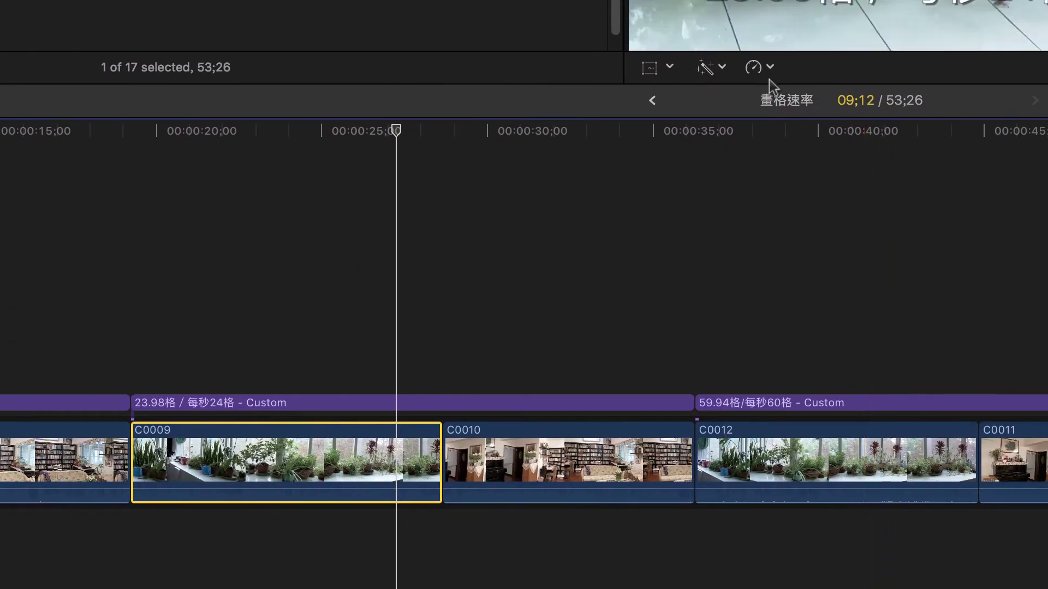
click(826, 36)
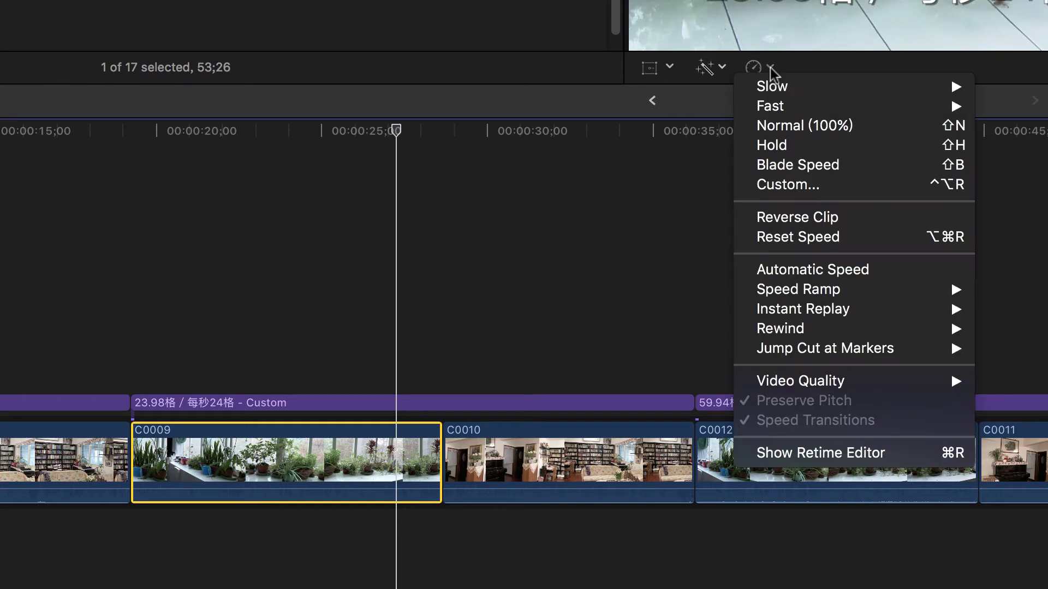
click(792, 272)
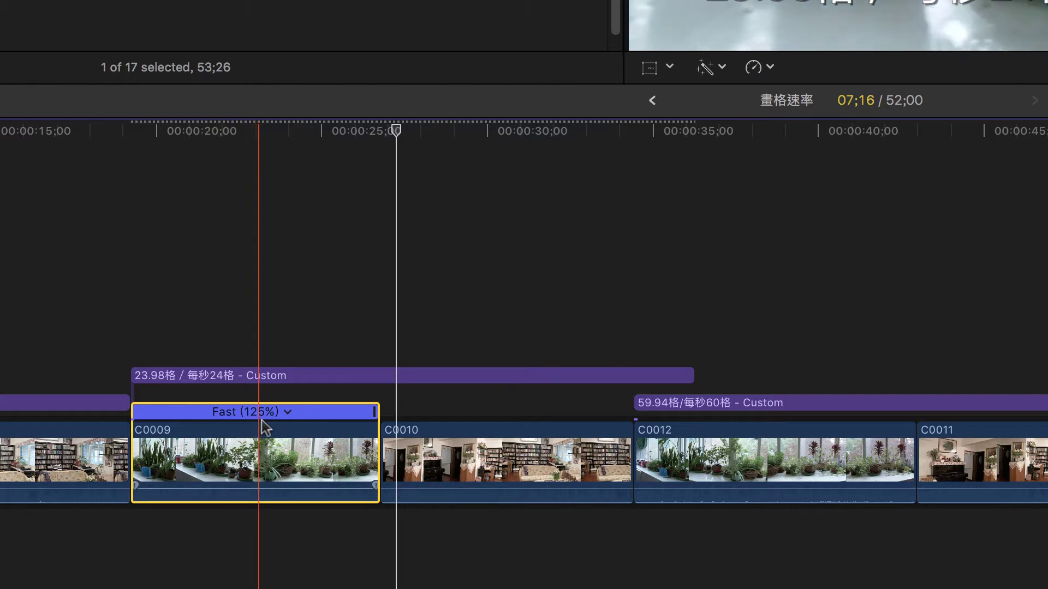
Step: Play back the retimed clip C0009 from its beginning to check the smoothness of its motion
click(116, 364)
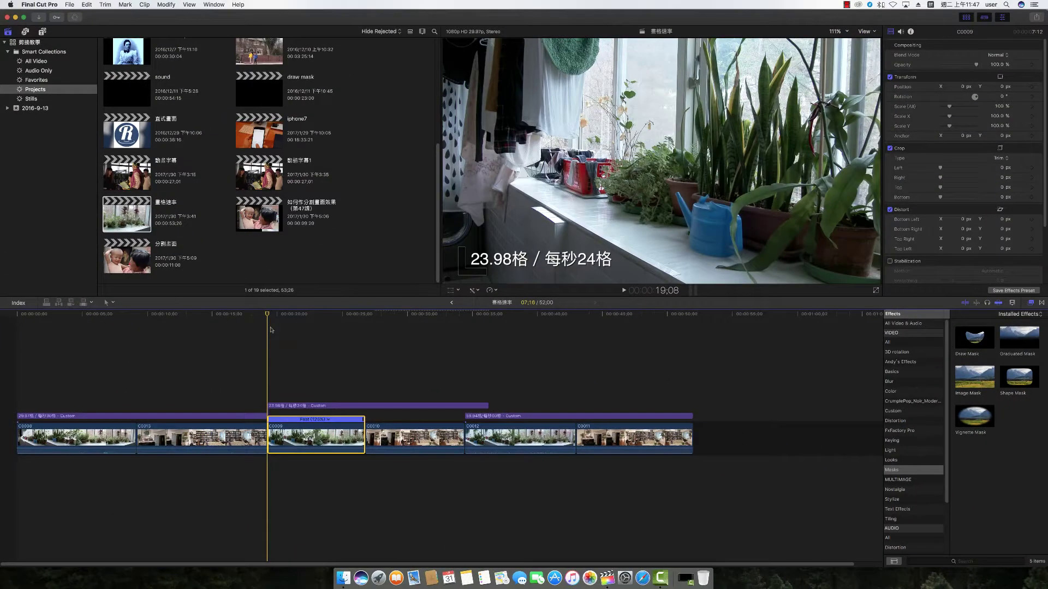
key(space)
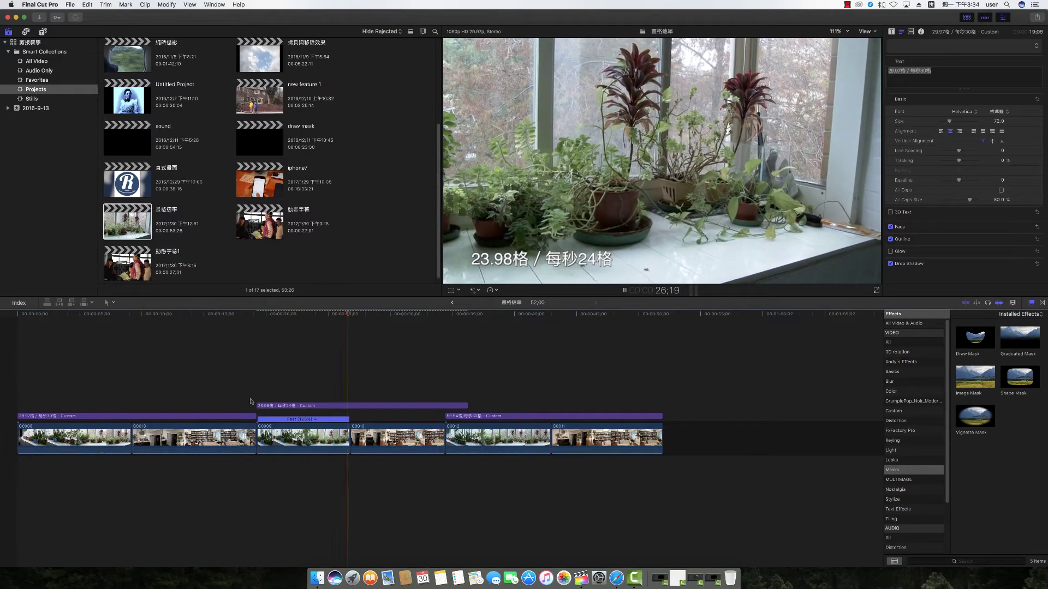
key(space)
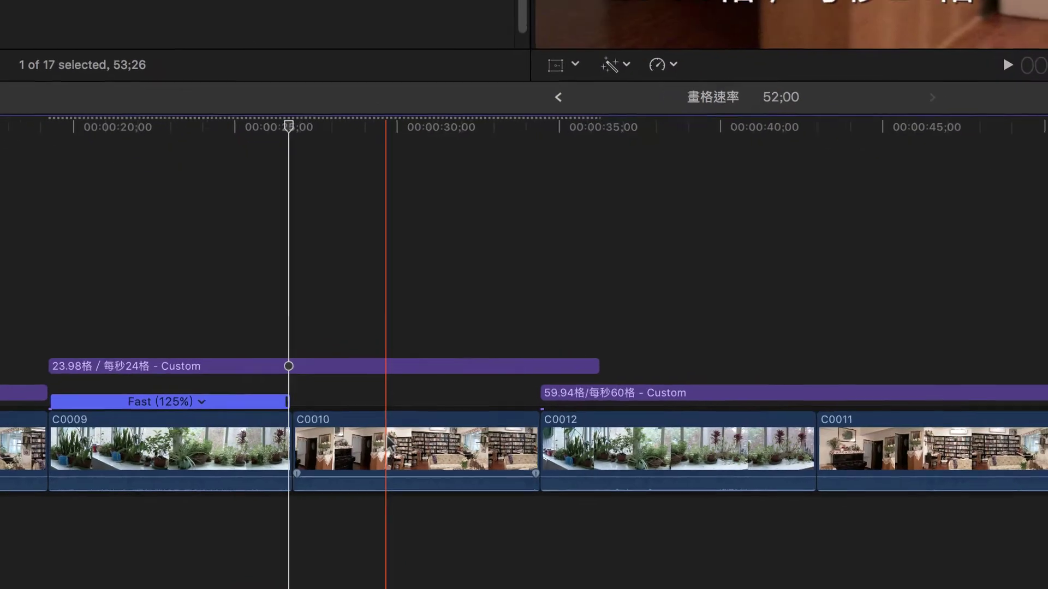
Step: Apply Automatic Speed to the 23.98 fps bookcase clip C0010 and play it back
click(386, 431)
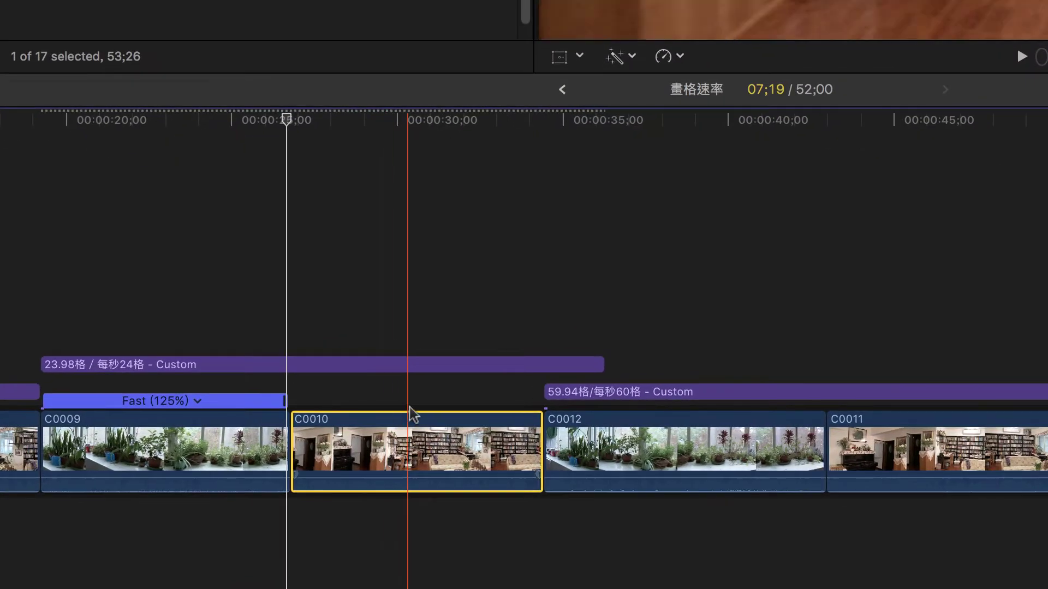
click(430, 117)
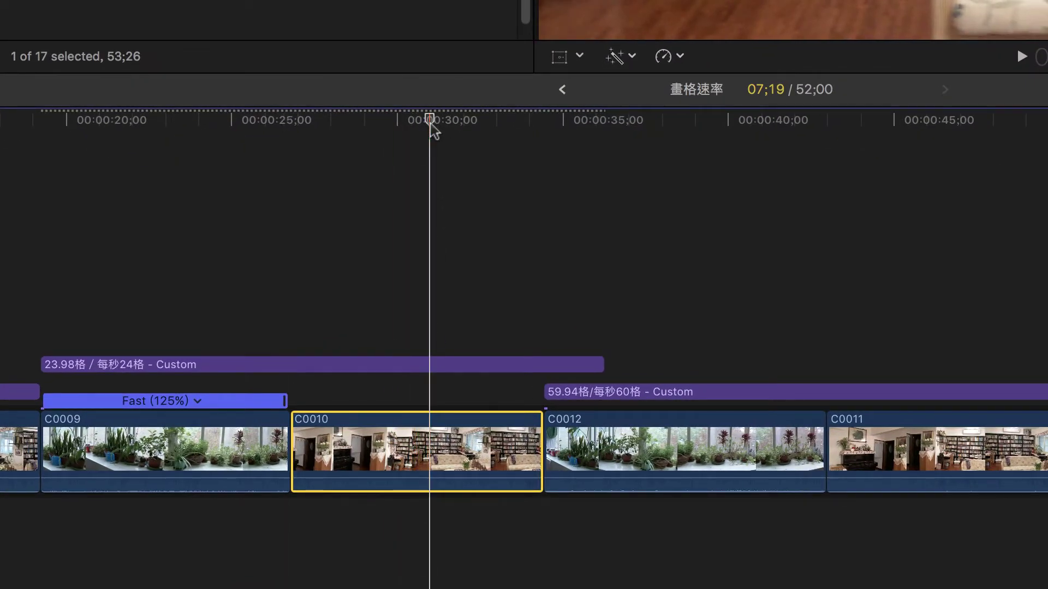
click(680, 57)
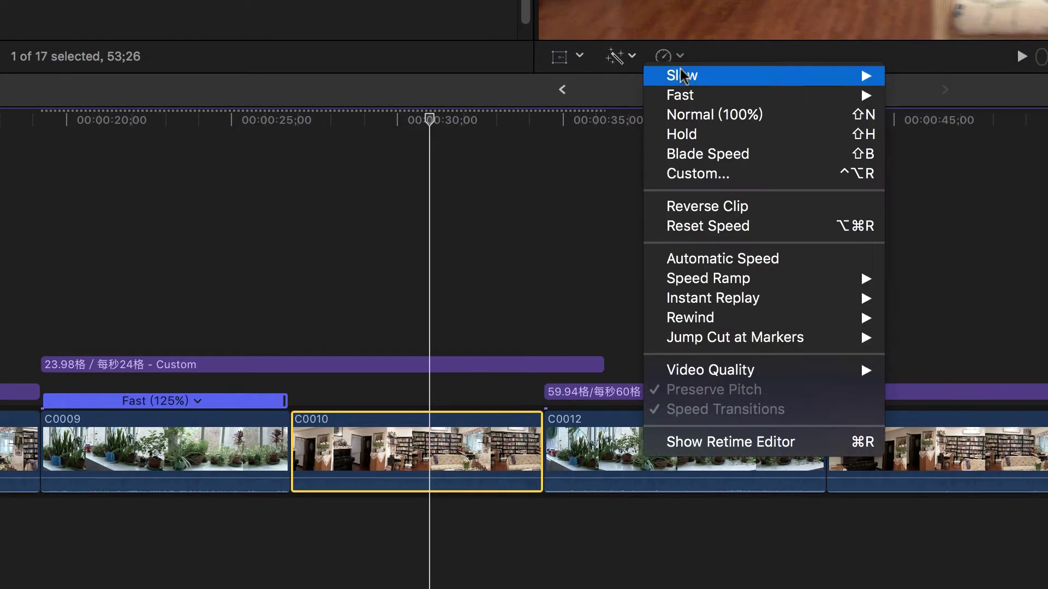
click(699, 258)
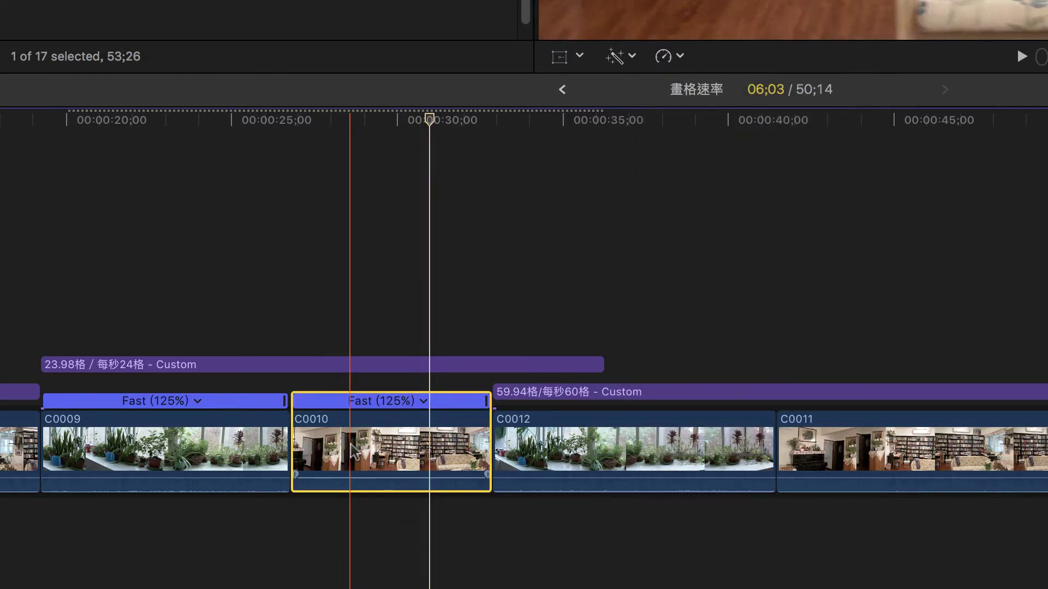
key(space)
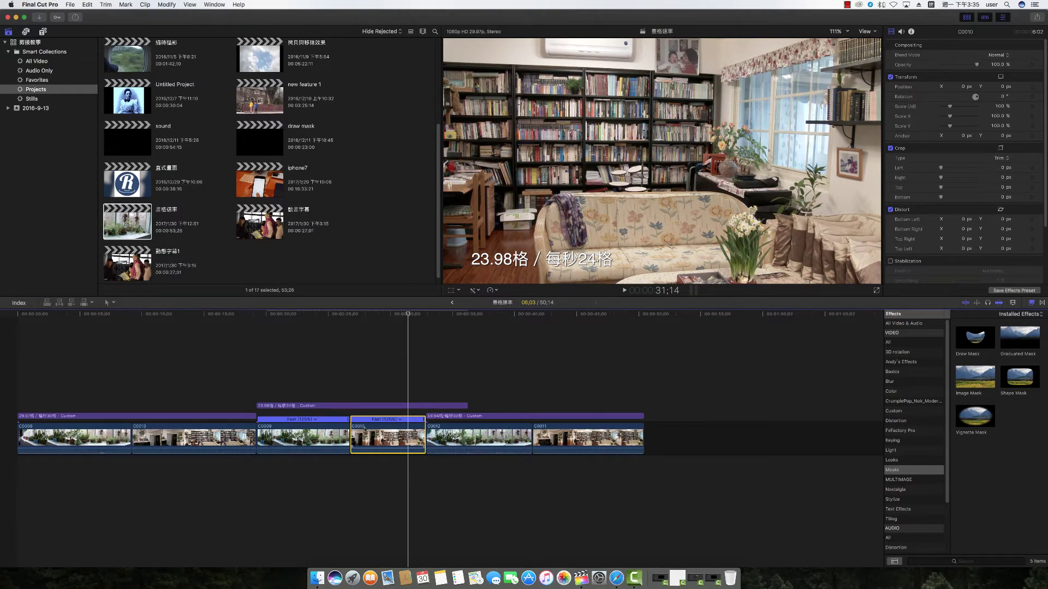
Step: Return clips C0009 and C0010 to normal 100% speed
key(s)
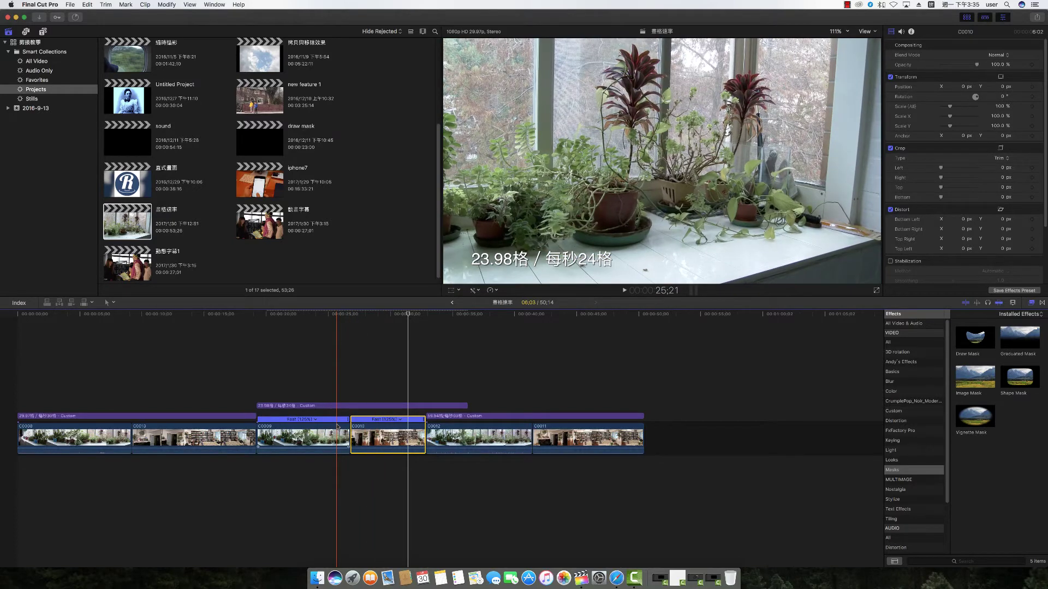
key(shift+n)
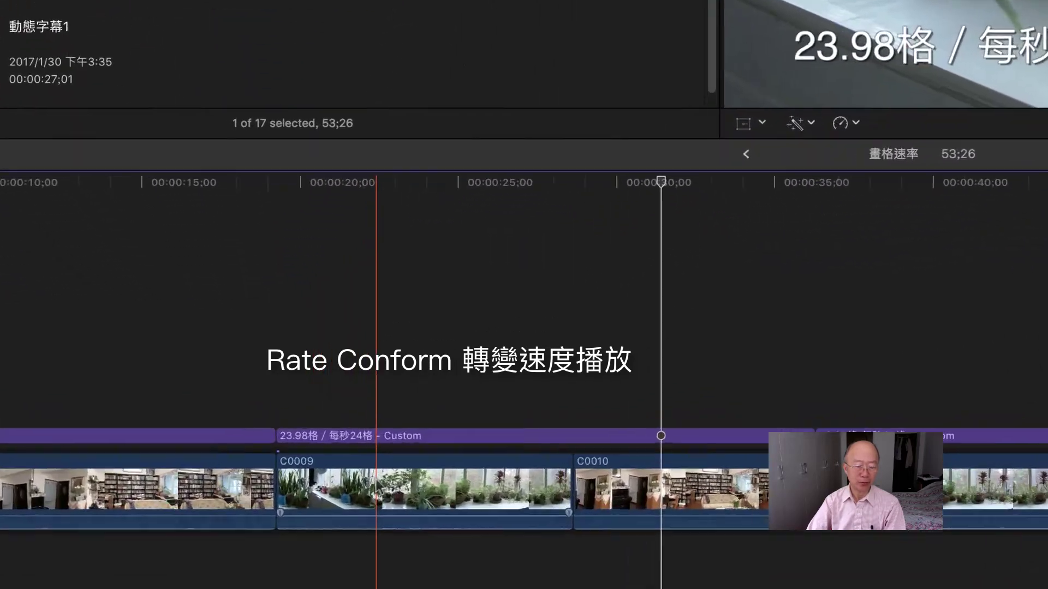
Step: Set the Rate Conform frame sampling of the 23.98 fps clip C0009 to Optical Flow
click(378, 485)
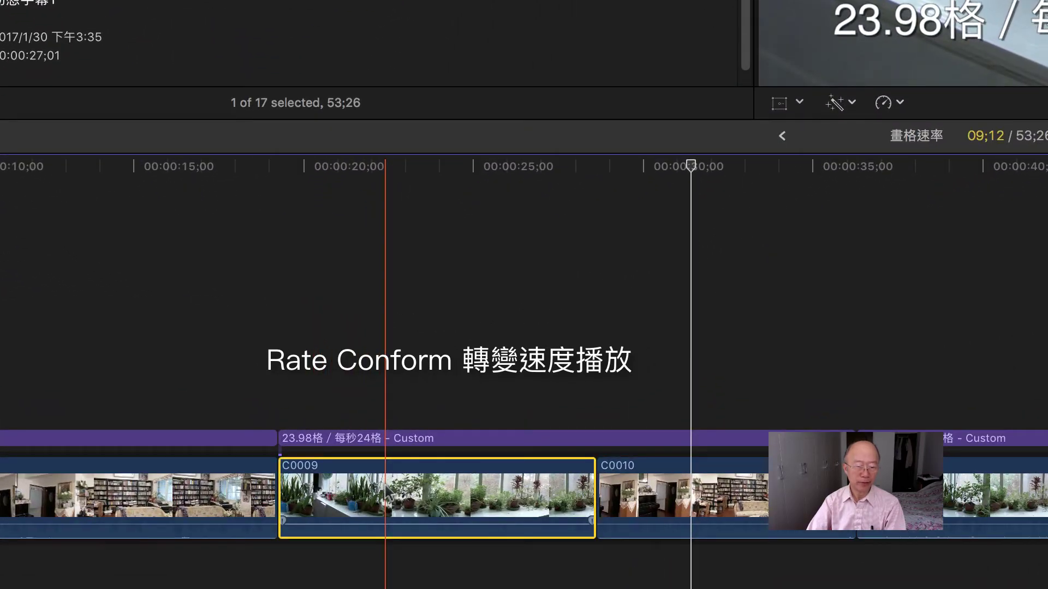
click(392, 166)
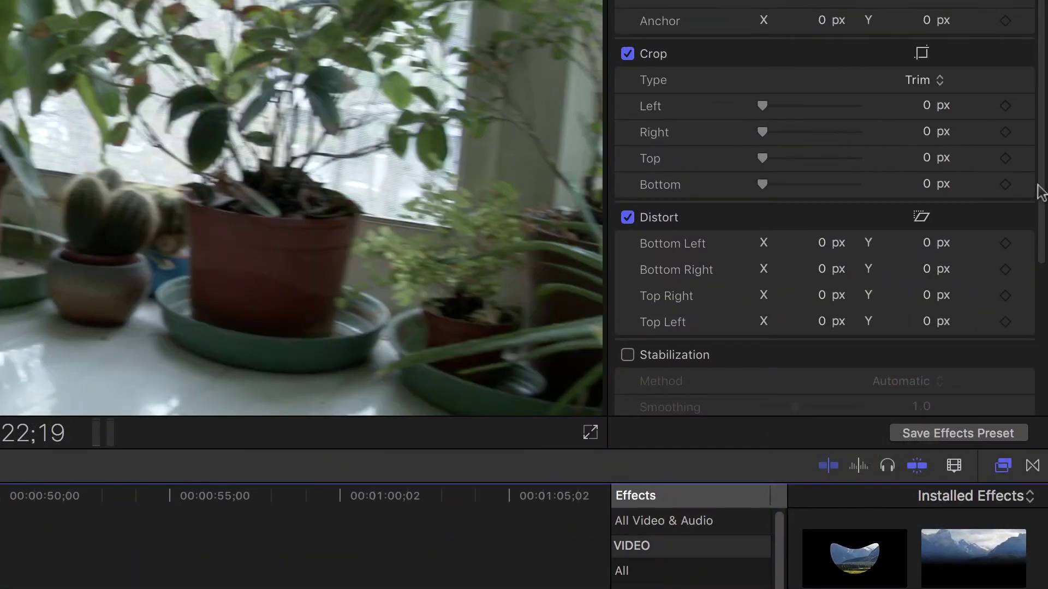
drag(1041, 192, 1044, 363)
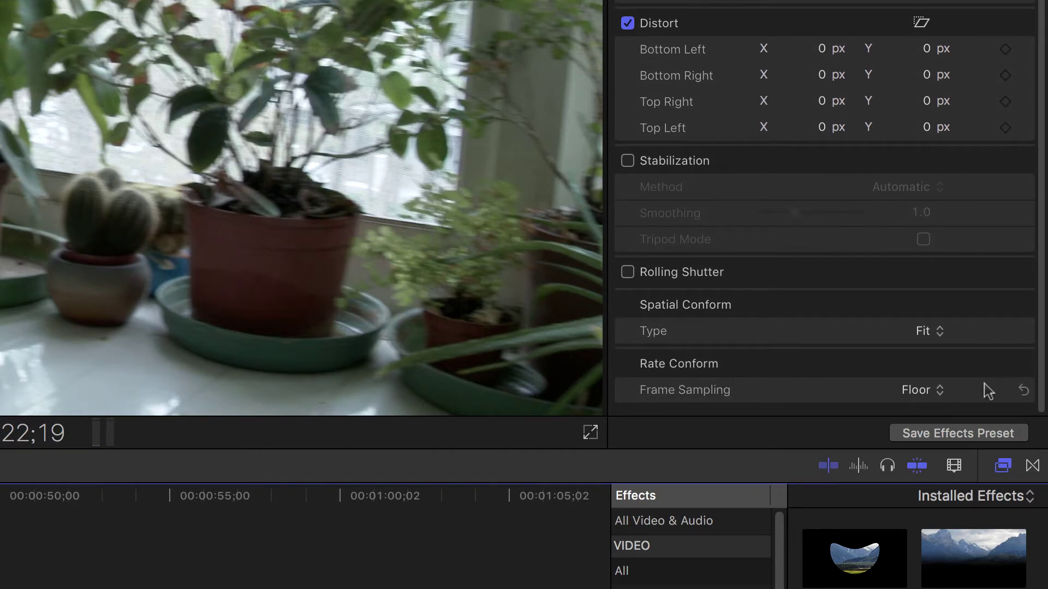
click(939, 391)
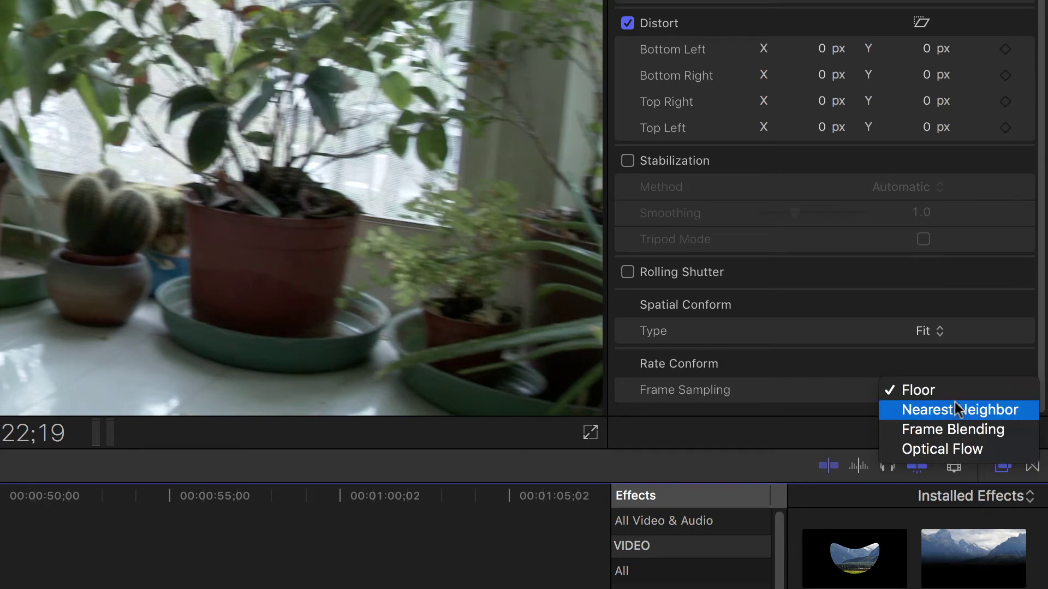
click(953, 450)
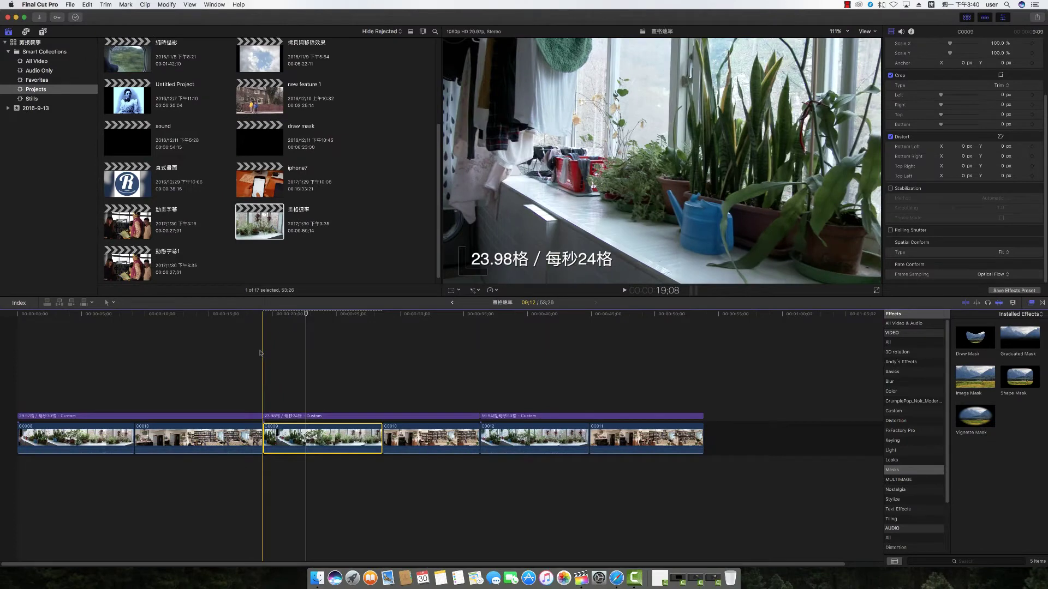
Step: Play clip C0009 from its beginning and then C0010 to compare motion with and without Optical Flow
click(260, 350)
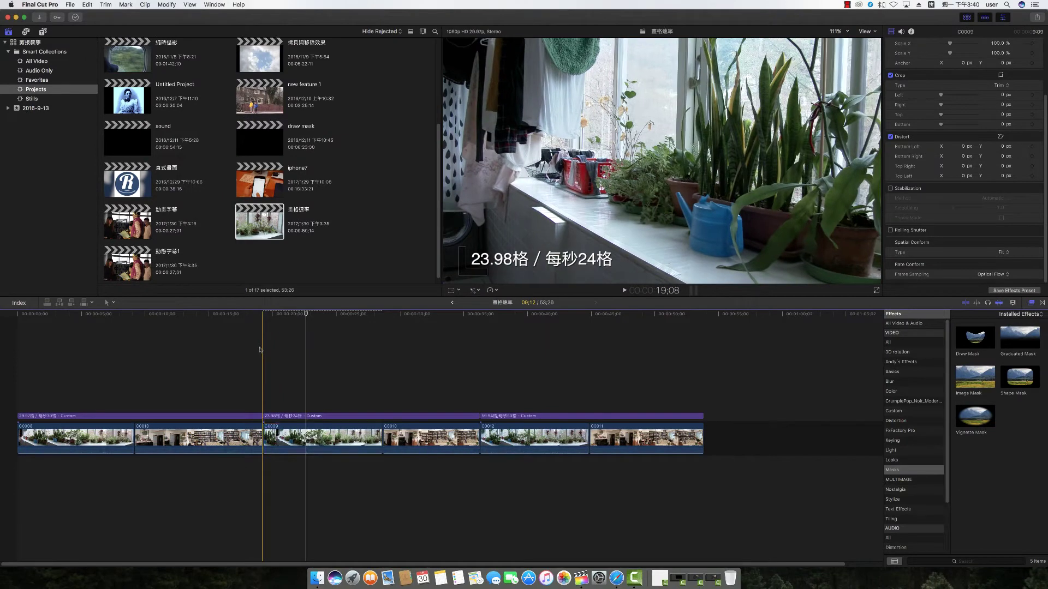
key(space)
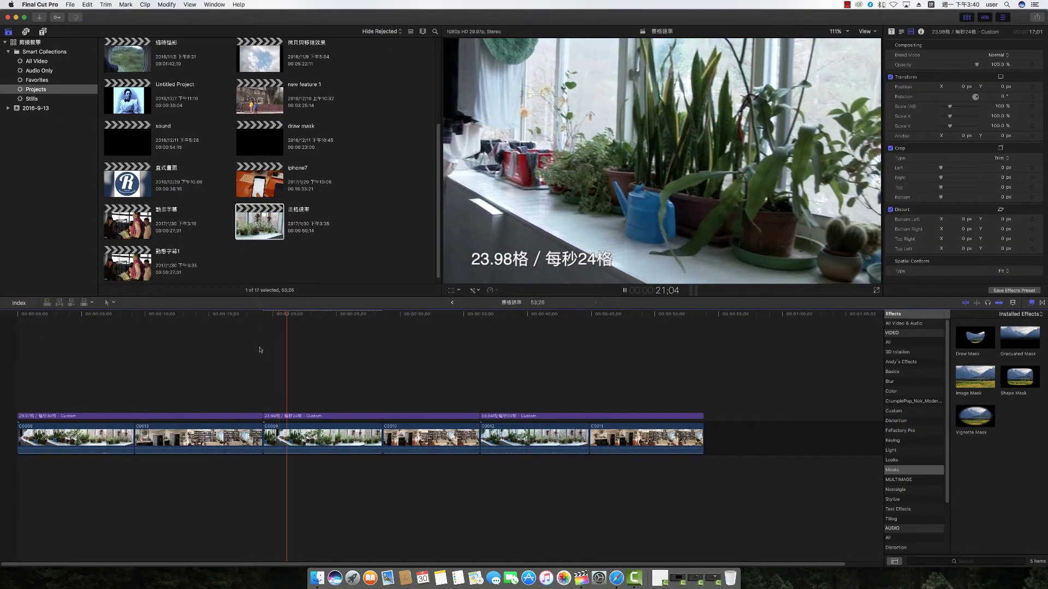
key(space)
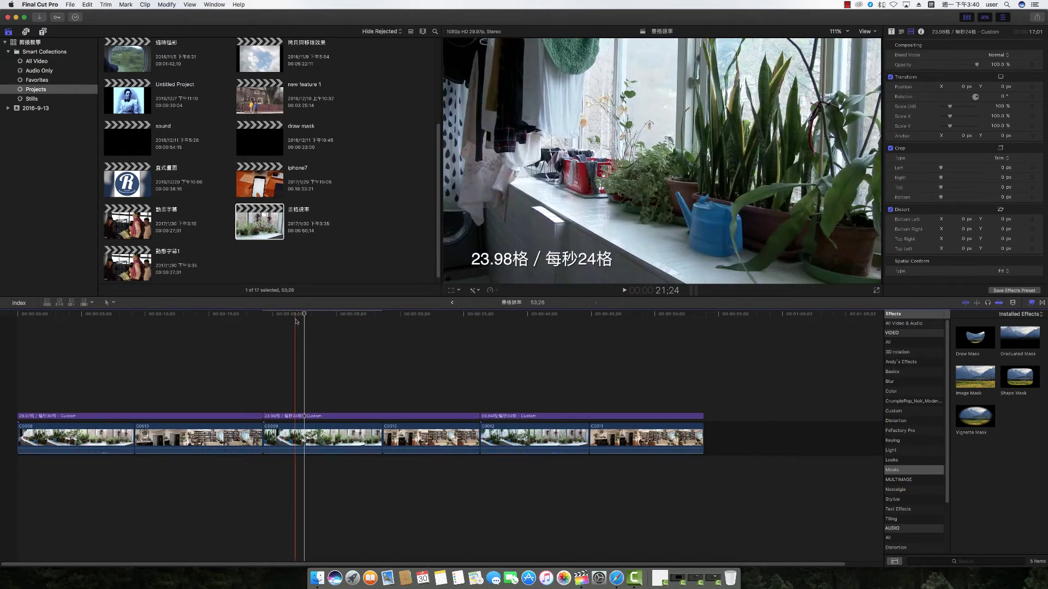
drag(304, 316, 268, 322)
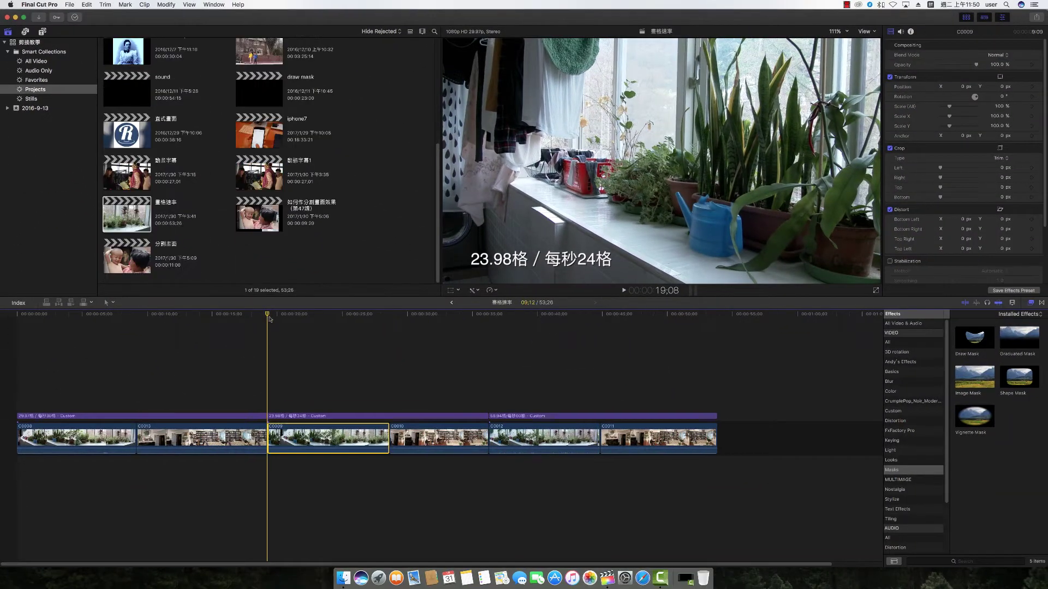
key(space)
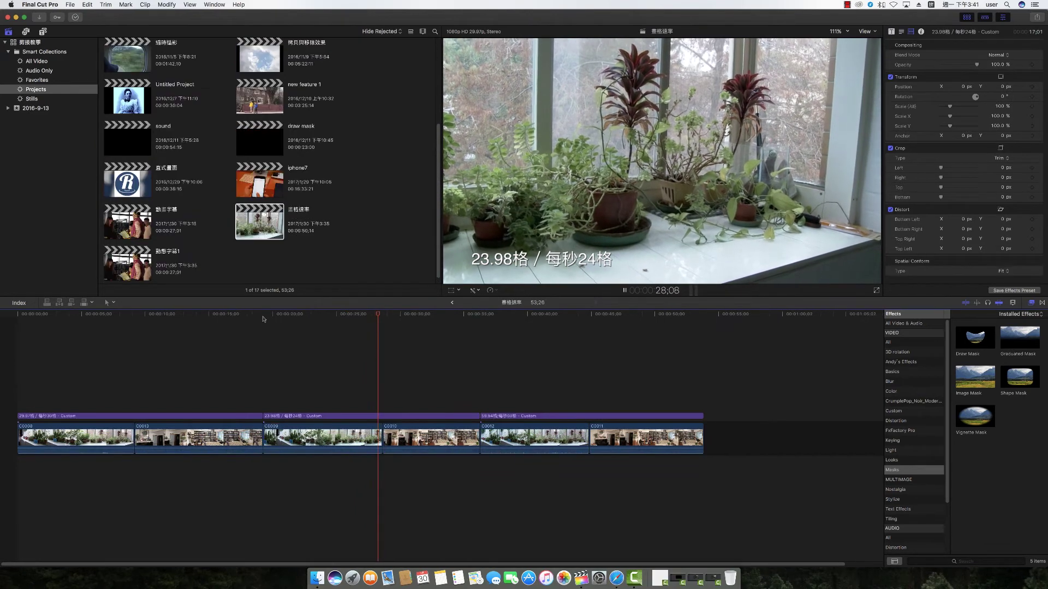
key(space)
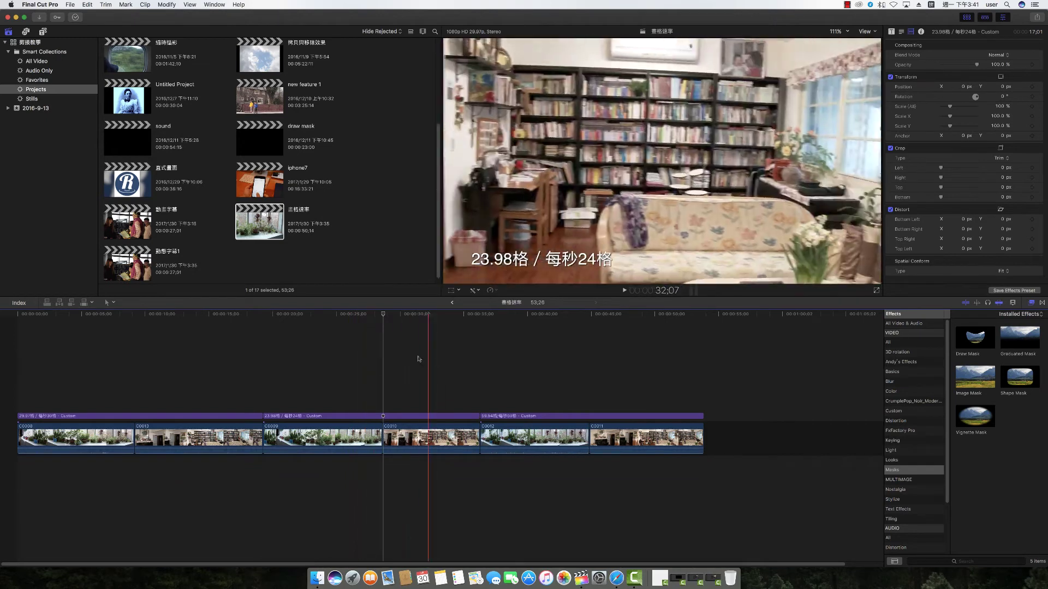
key(space)
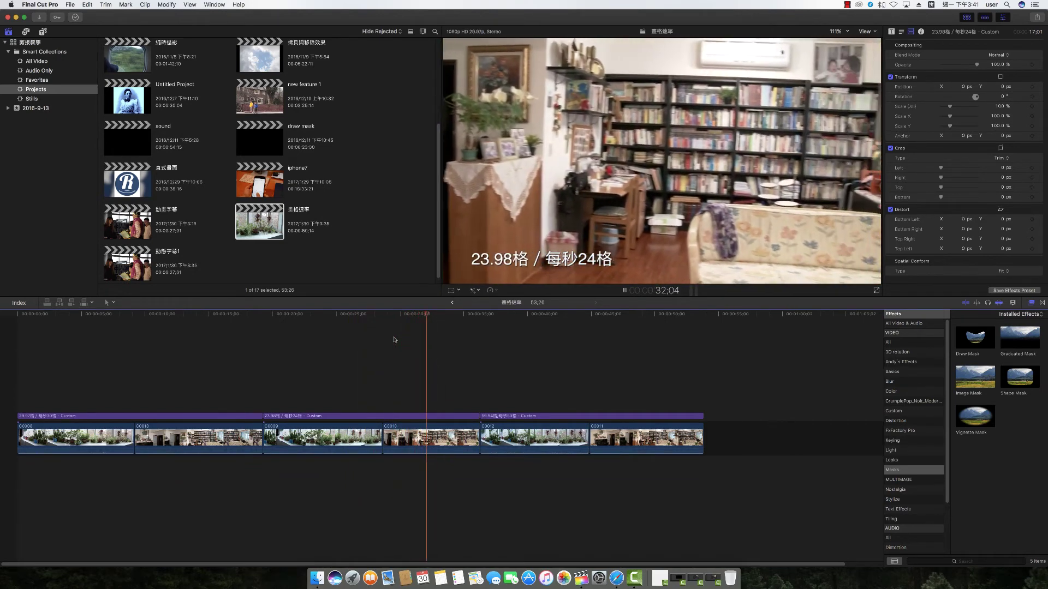
key(space)
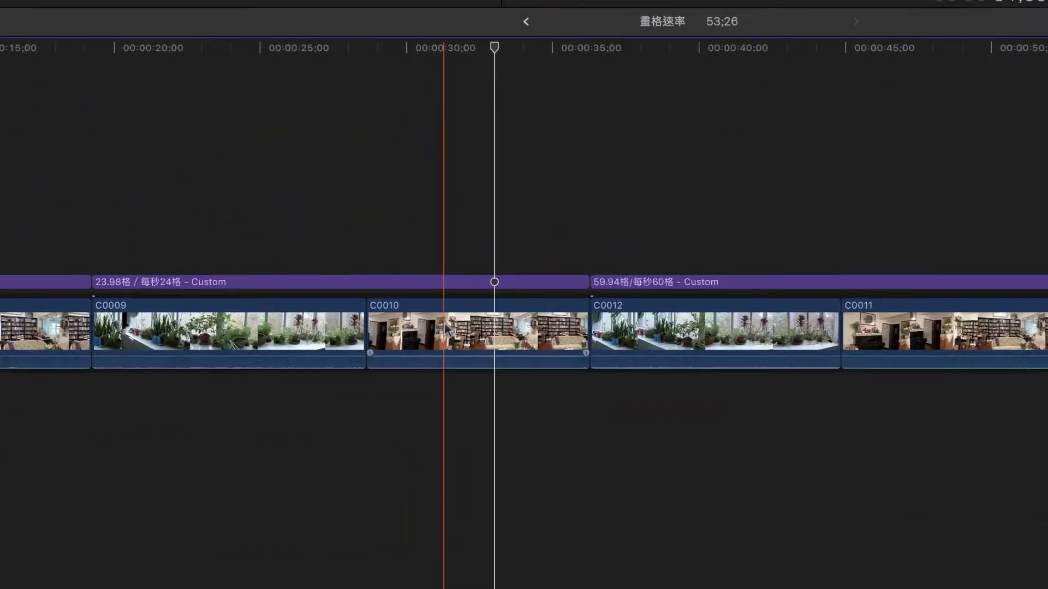
Step: Set the Rate Conform frame sampling of the 23.98 fps bookcase clip C0010 to Optical Flow
click(445, 327)
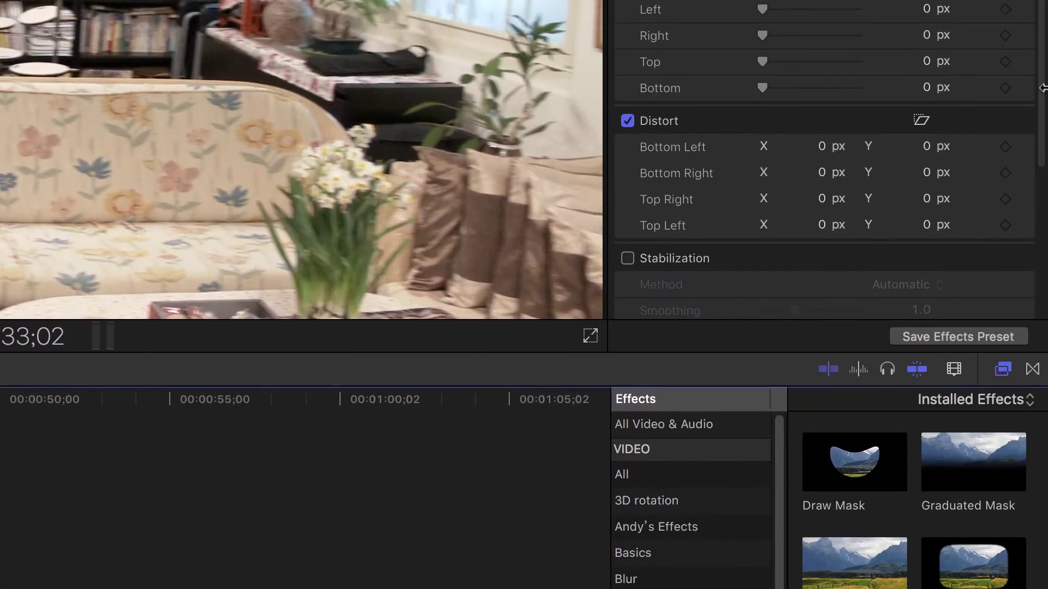
scroll(1042, 96, down, 8)
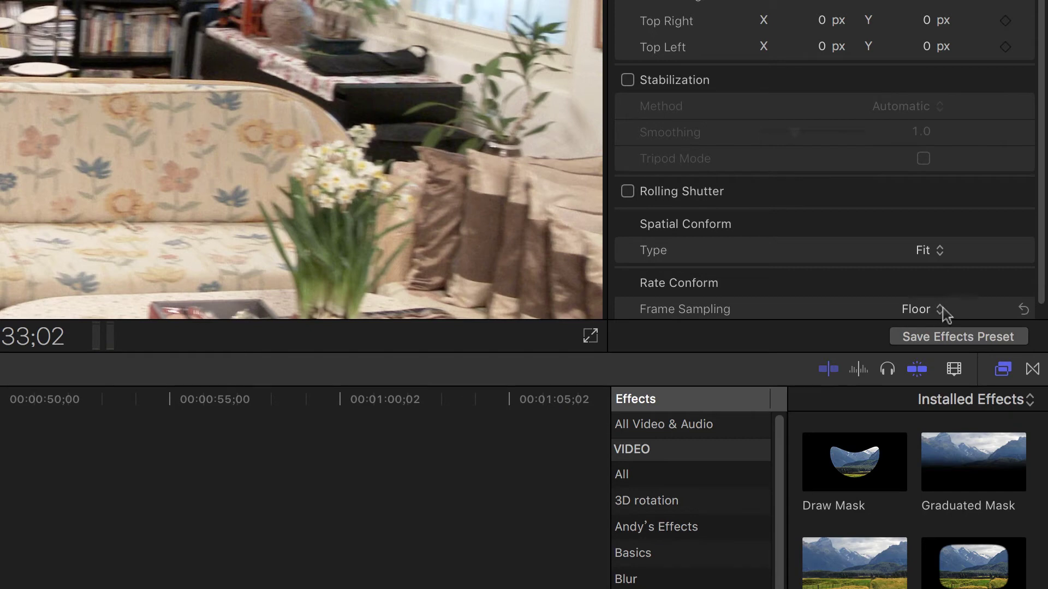
scroll(1045, 273, down, 1)
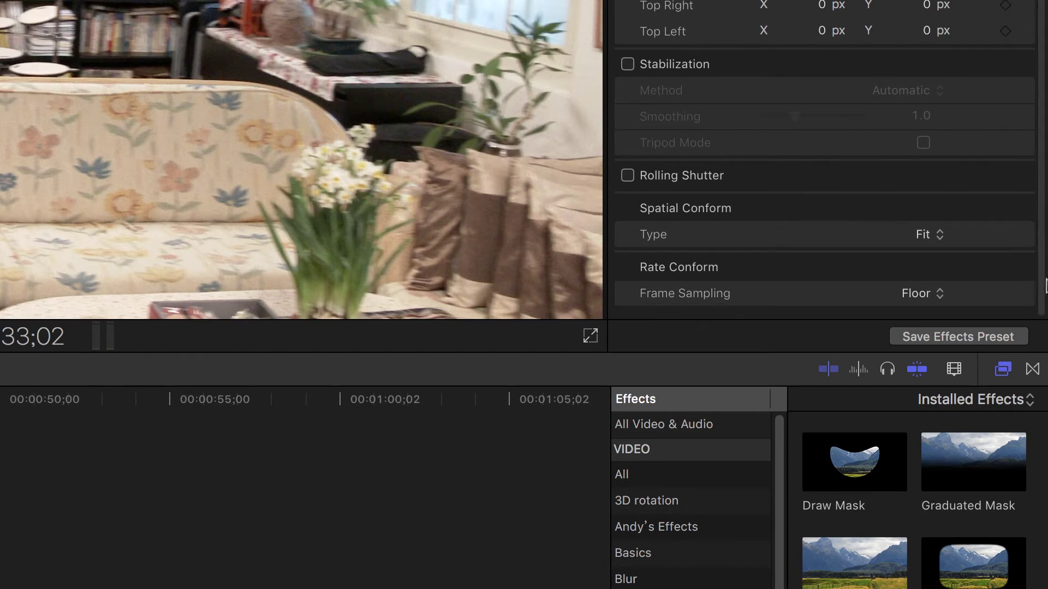
click(936, 294)
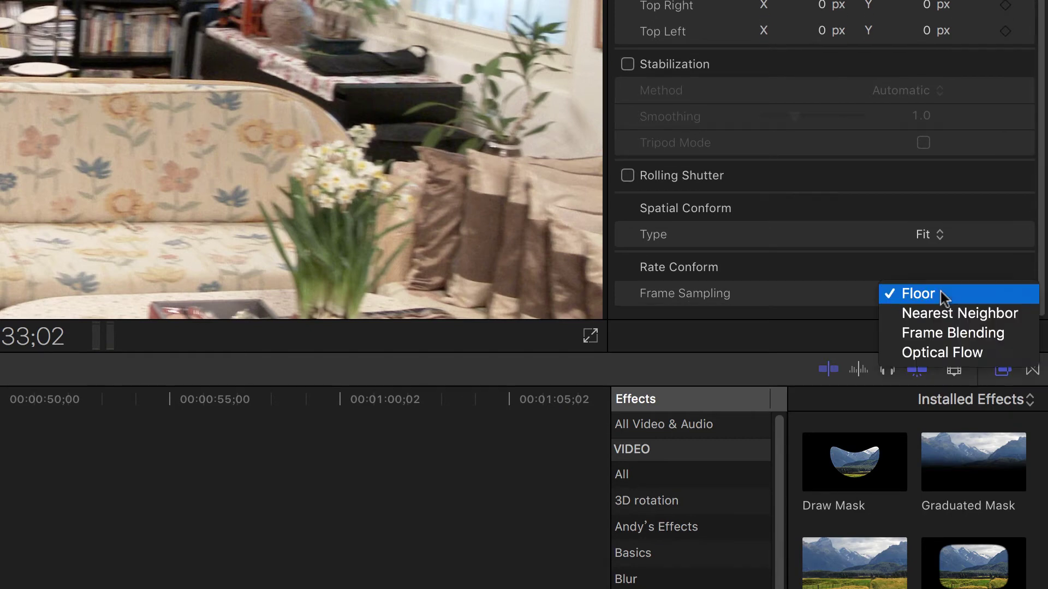
click(948, 355)
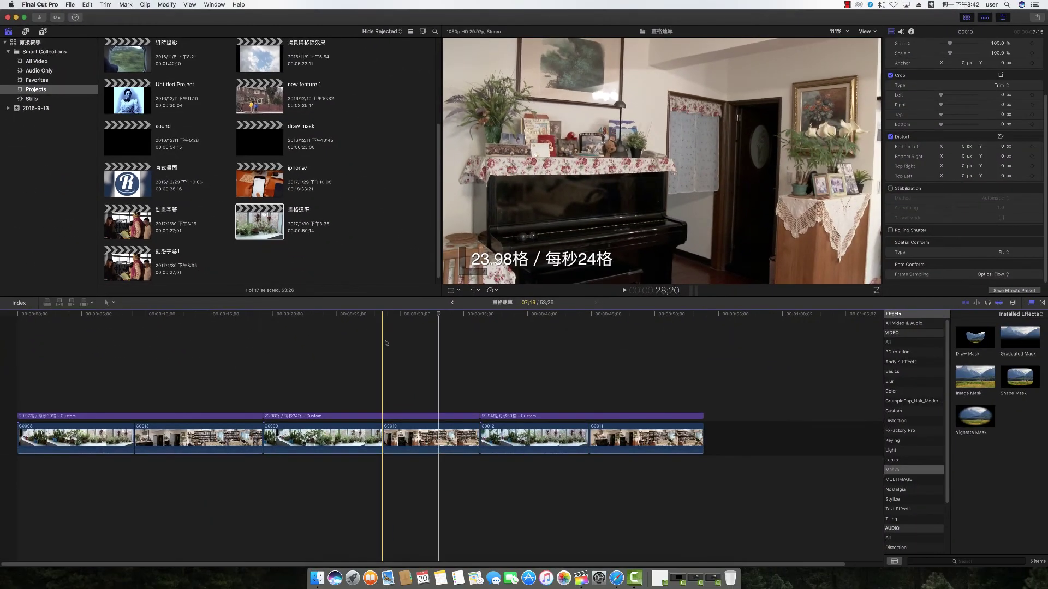
Step: Play clip C0010 from its beginning to check the motion with Optical Flow
click(385, 342)
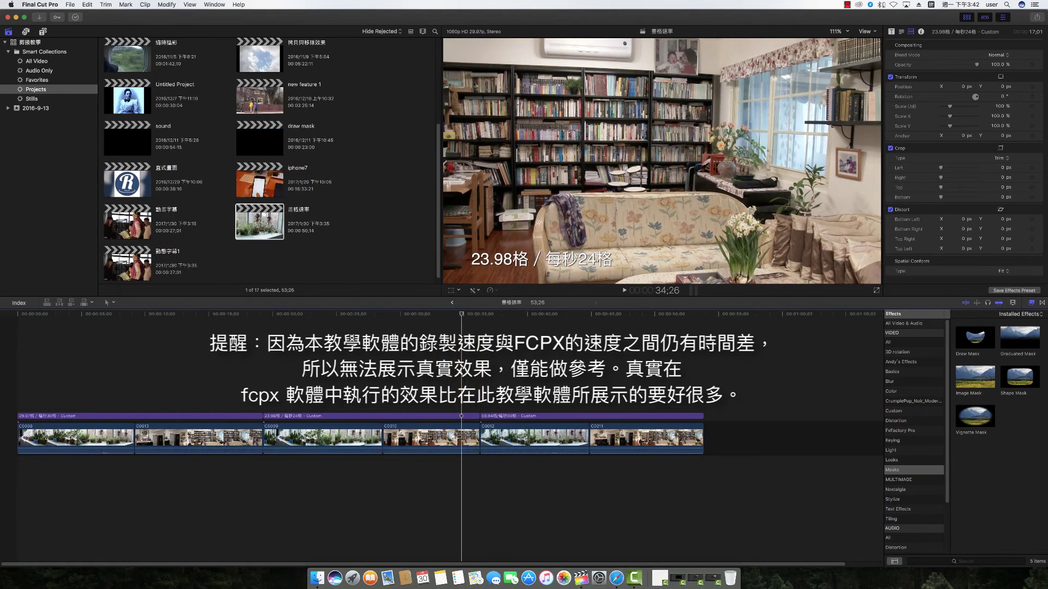
key(shift+question)
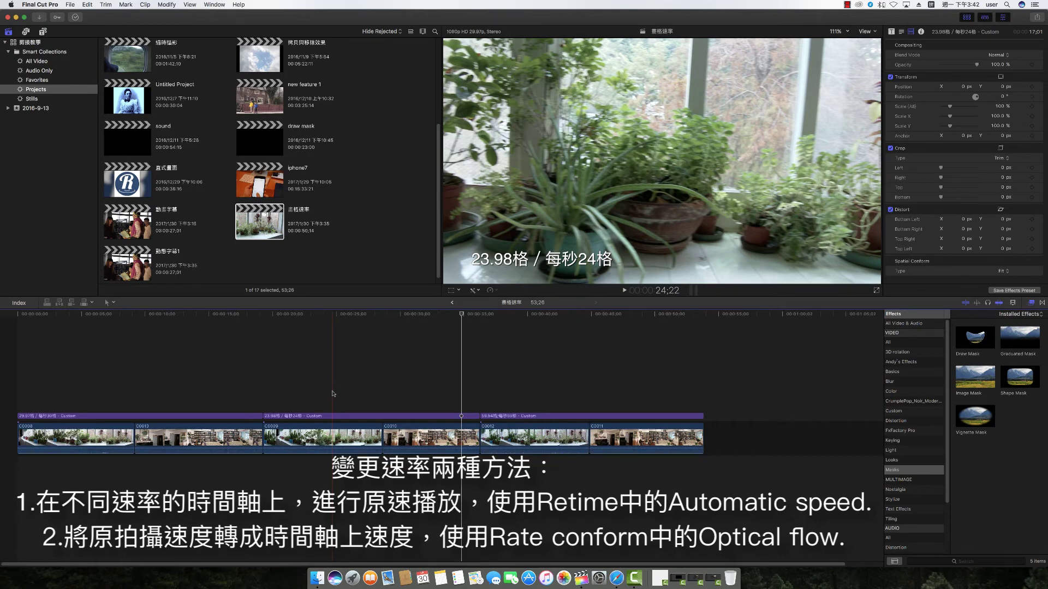
Step: Review the Automatic Speed option among the retiming commands for clip C0009 and close them without changing the clip's speed
click(495, 291)
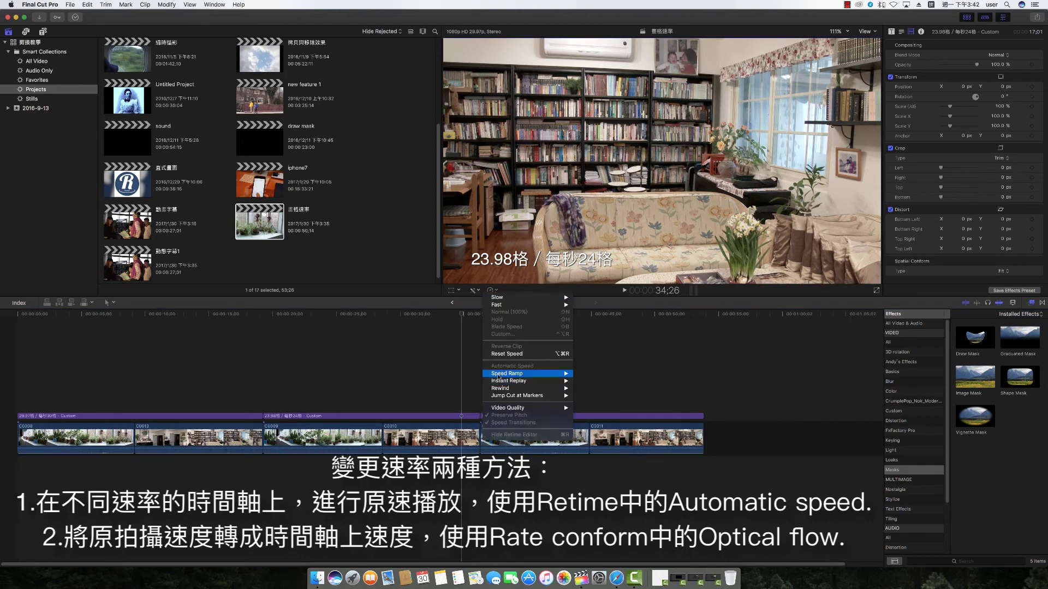
click(350, 435)
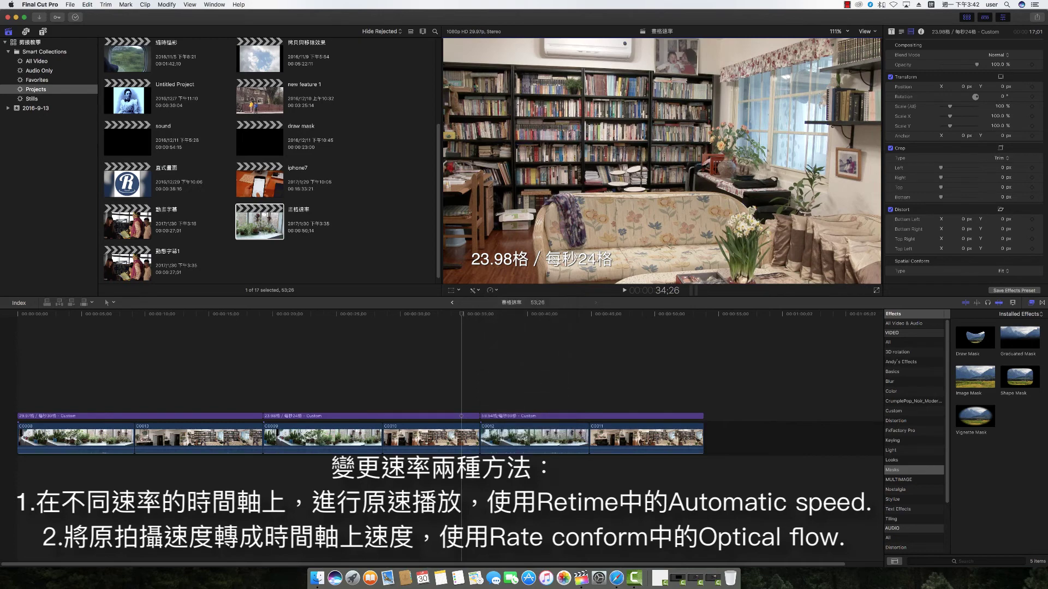
click(328, 437)
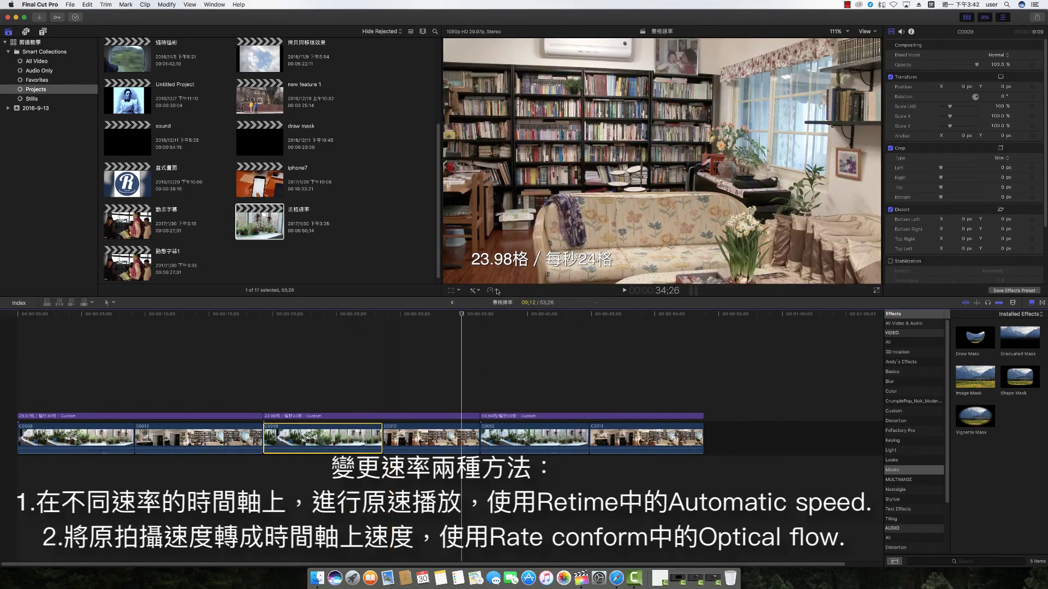
click(491, 290)
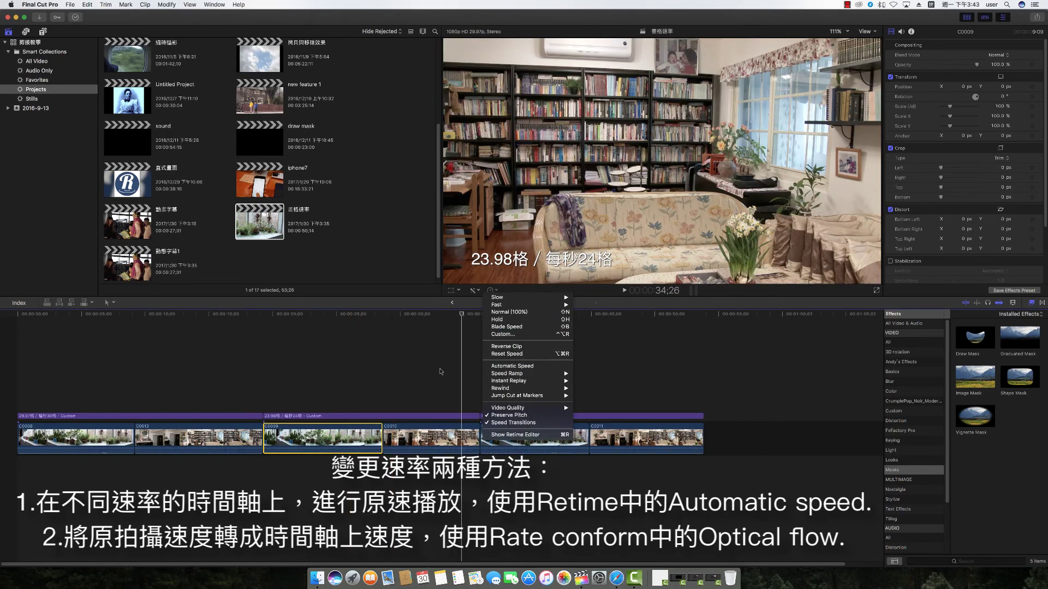
click(508, 367)
click(360, 371)
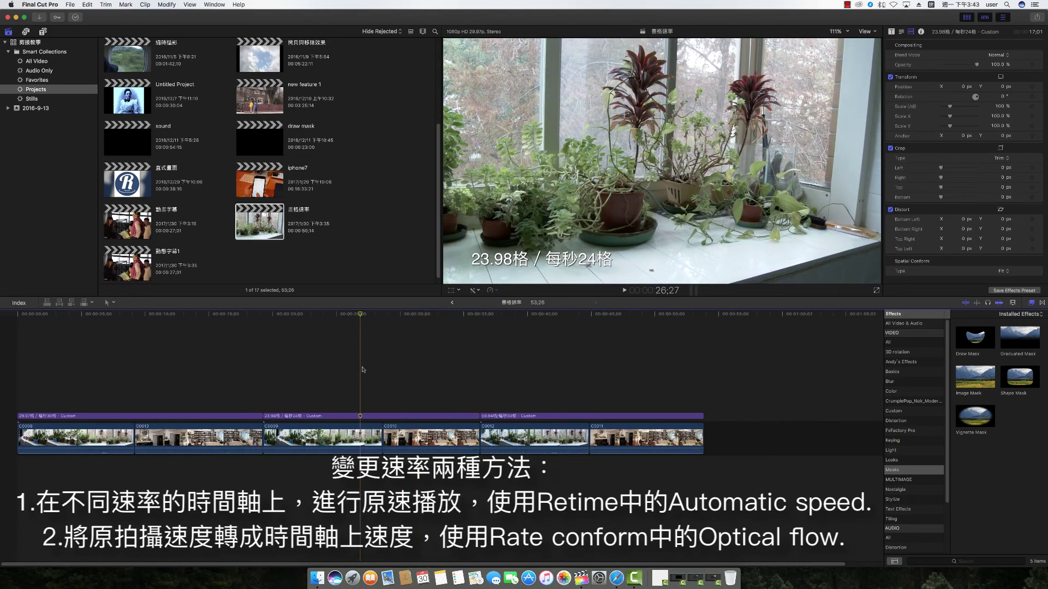
key(space)
Step: Review the Rate Conform frame sampling choices of clip C0009, keeping Optical Flow, and move the playhead to the start of clip C0011
click(330, 439)
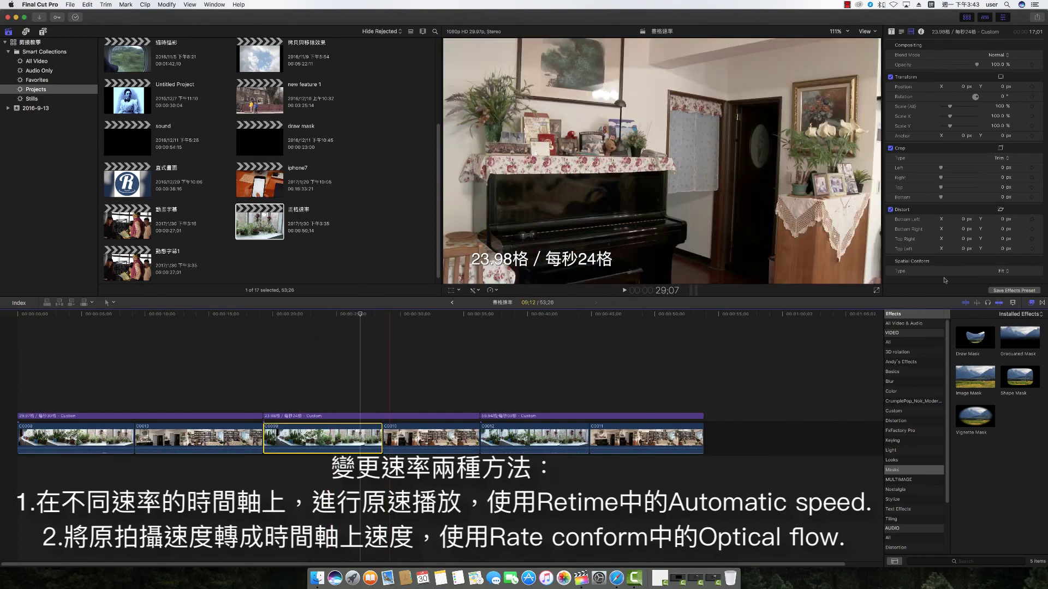
drag(1045, 207, 1046, 277)
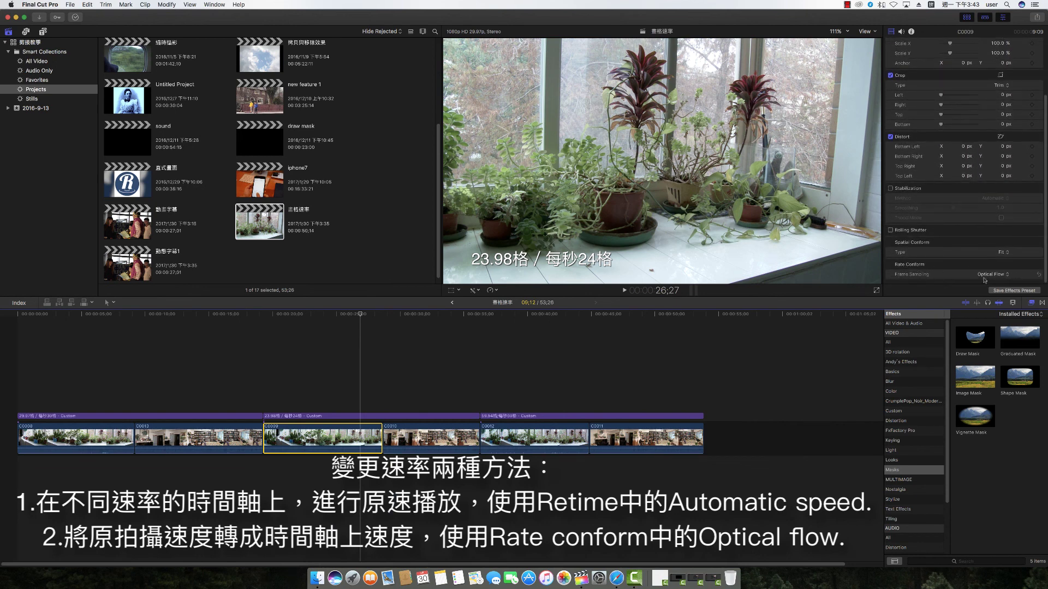
click(1007, 275)
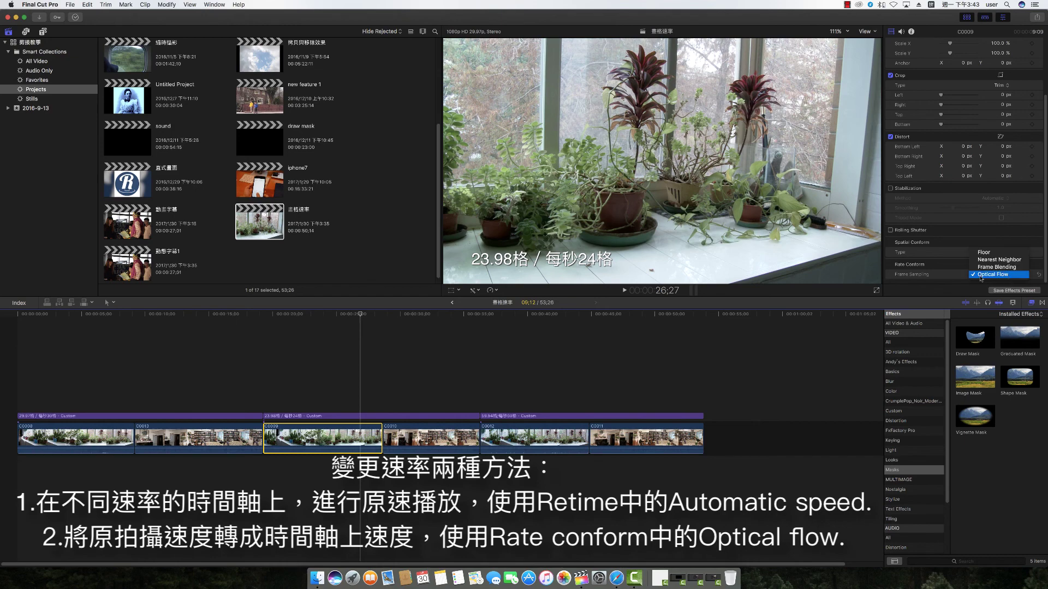
click(700, 333)
click(587, 365)
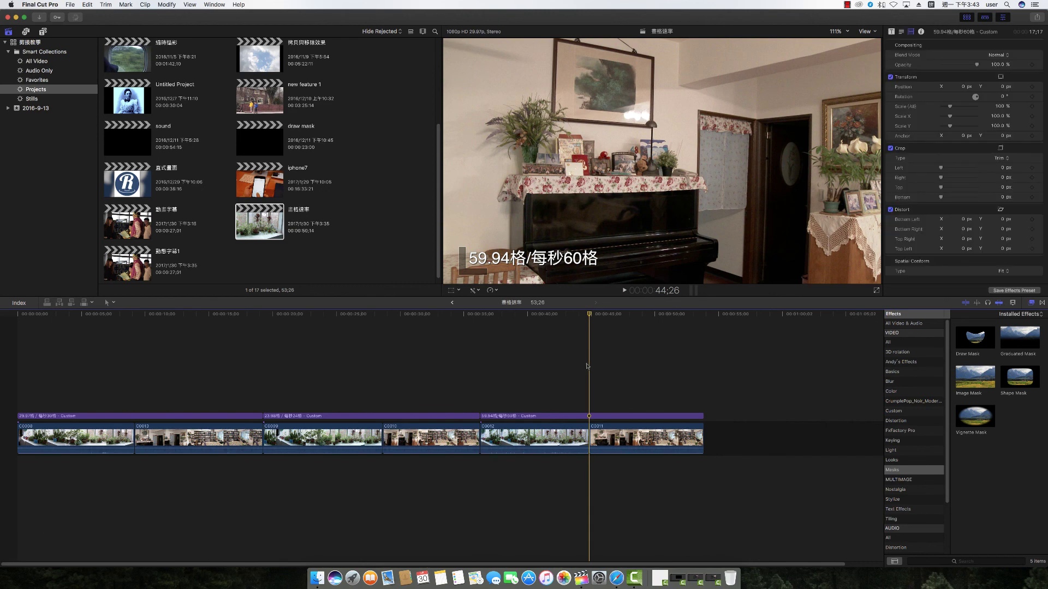